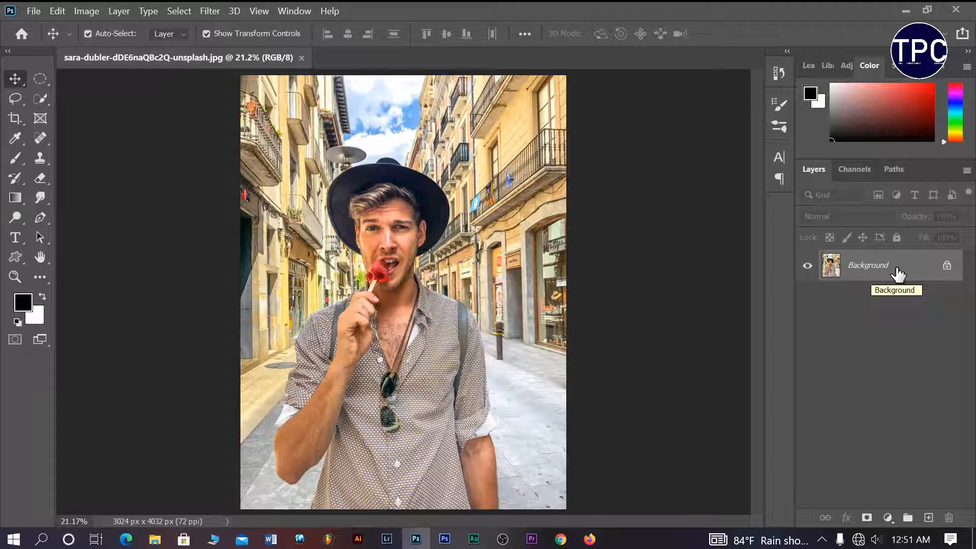
Duplicate Background twice, delete Background copy, and select Background copy 2.
left_click_drag(898, 274, 929, 518)
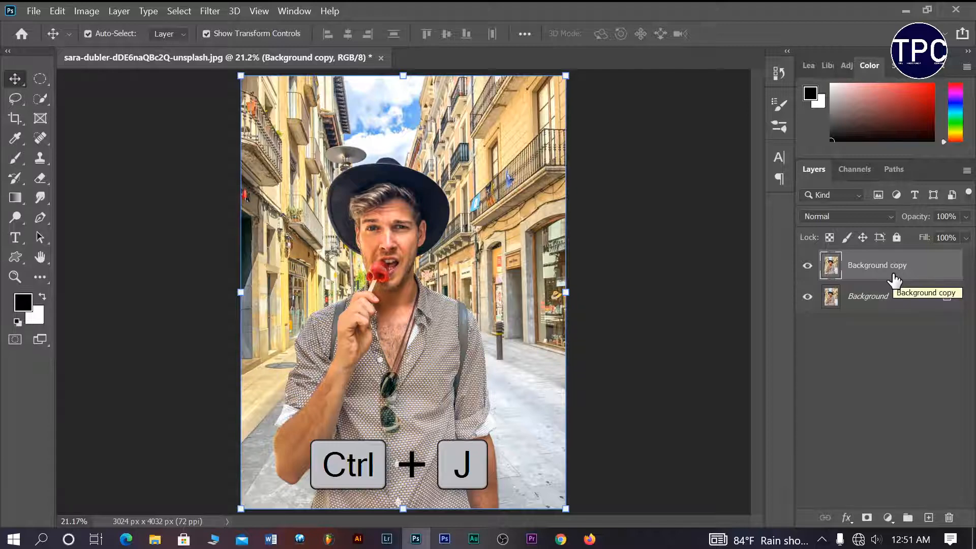
key("ctrl+j")
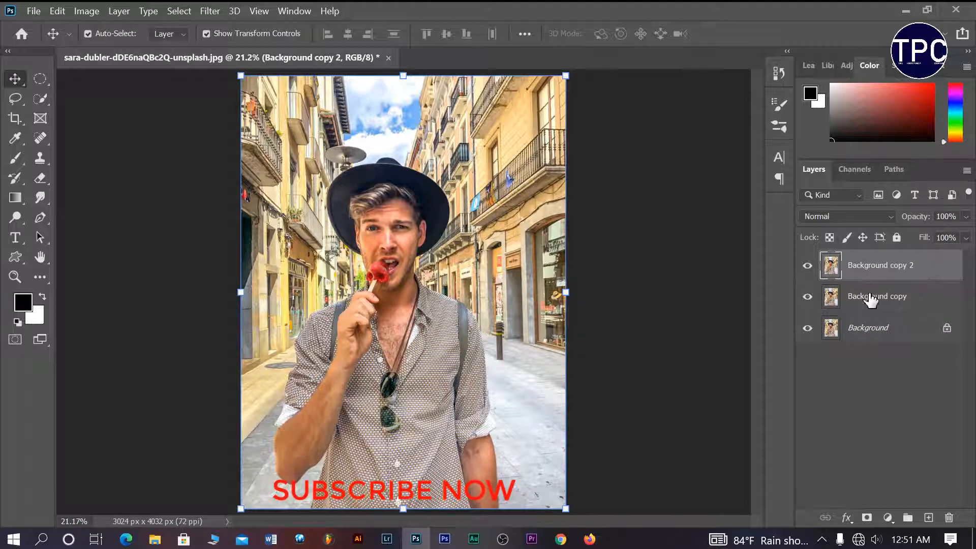
left_click_drag(870, 300, 949, 518)
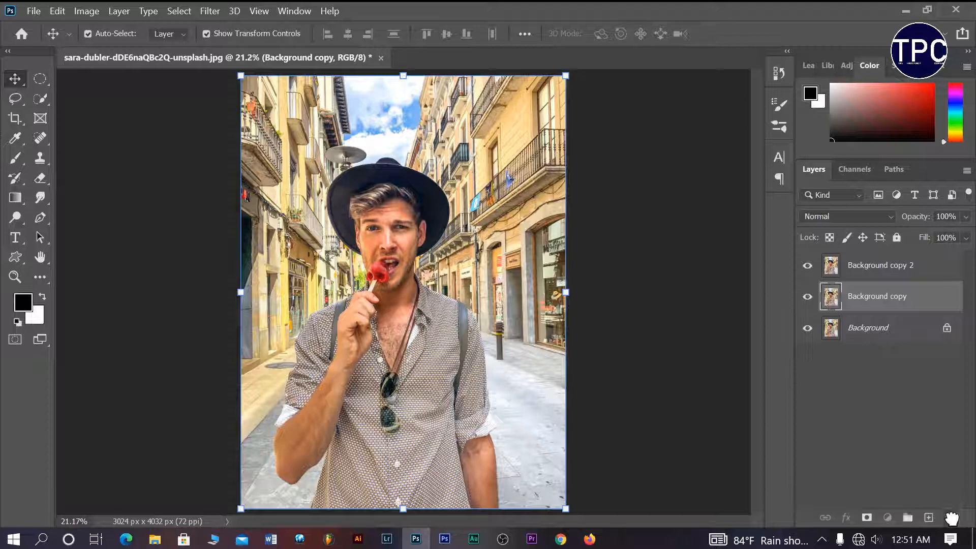
left_click(886, 276)
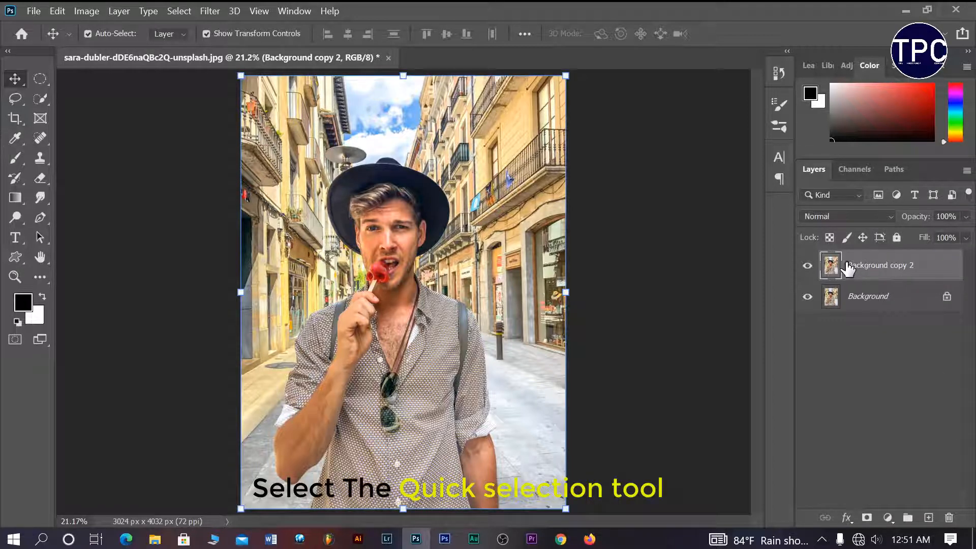
Select the man with the Quick Selection tool's Select Subject command.
left_click(42, 102)
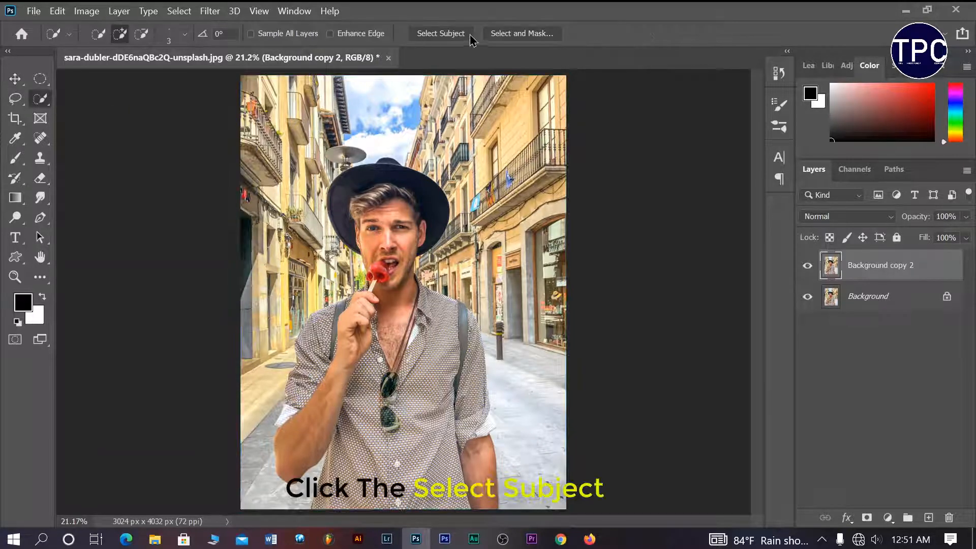
left_click(440, 34)
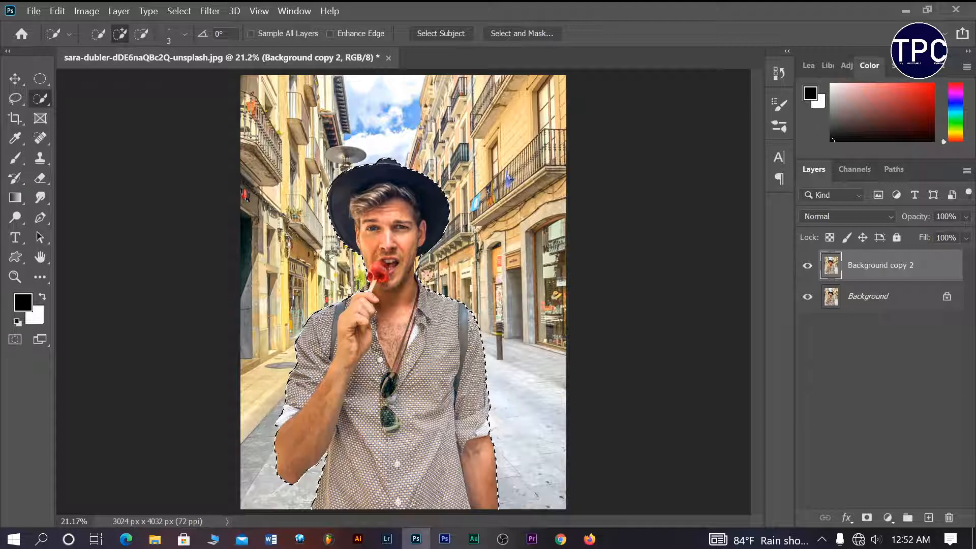
Subtract the building strips beside the man's hat from the selection.
scroll(422, 280, "up", 3)
scroll(425, 275, "up", 5)
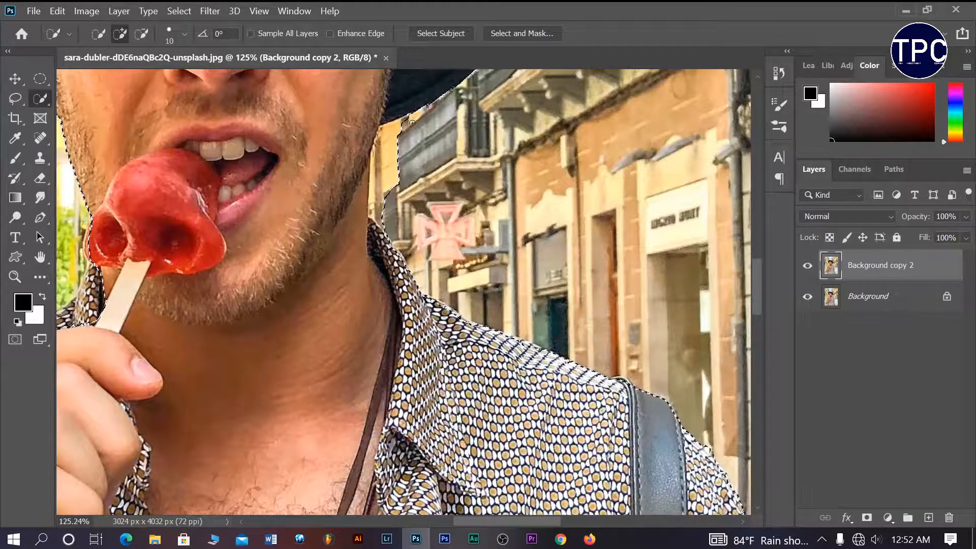
key("alt")
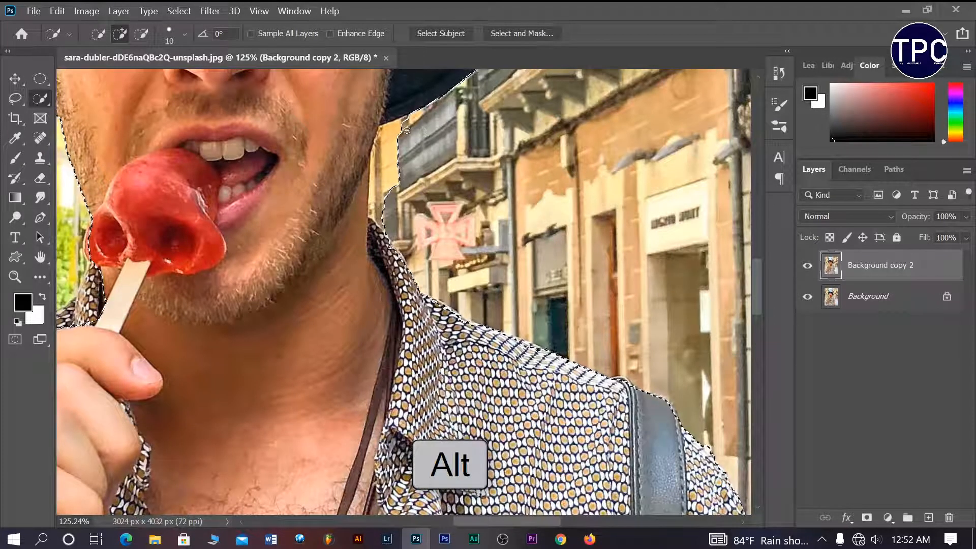
key("alt")
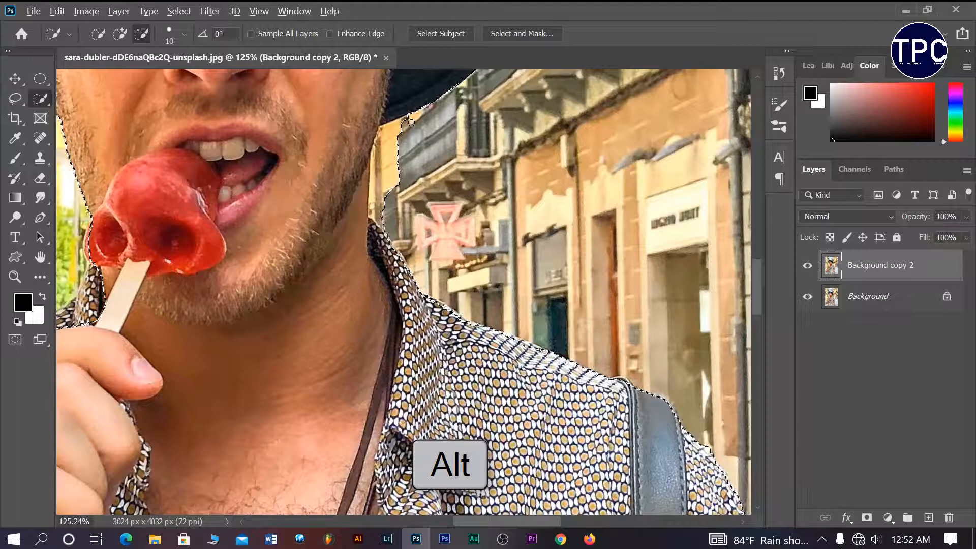
left_click_drag(399, 124, 393, 130)
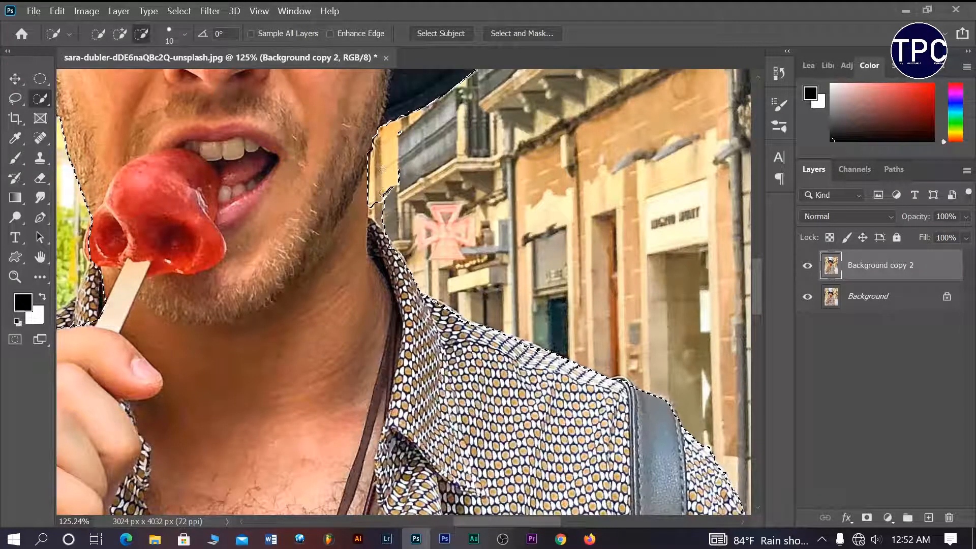
left_click_drag(397, 207, 402, 154)
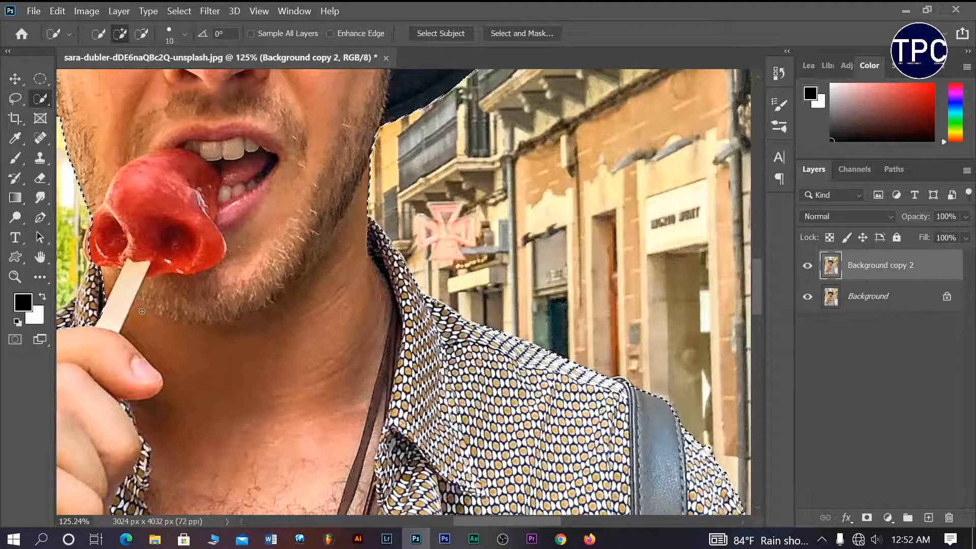
Add the lollipop's left side and the collar to the man's selection.
left_click_drag(142, 311, 333, 310)
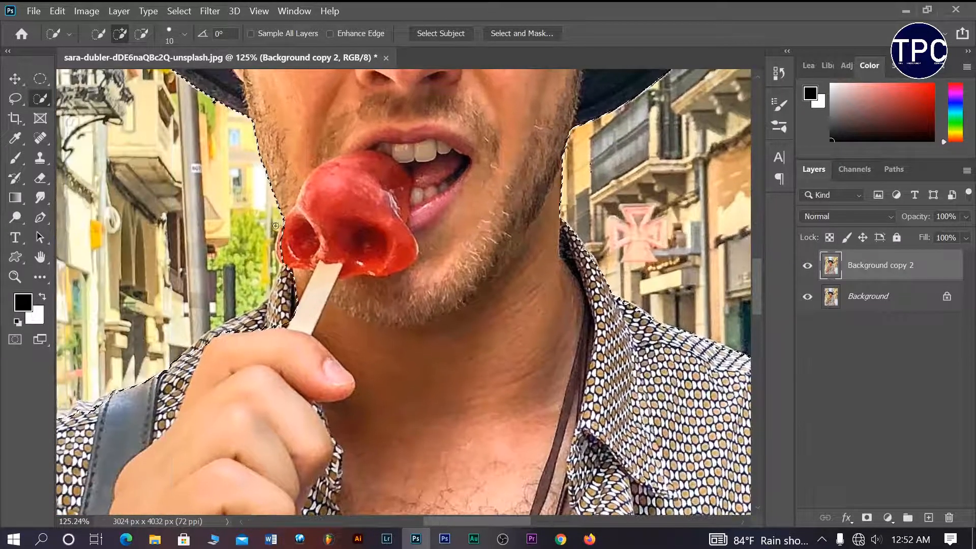
key("alt")
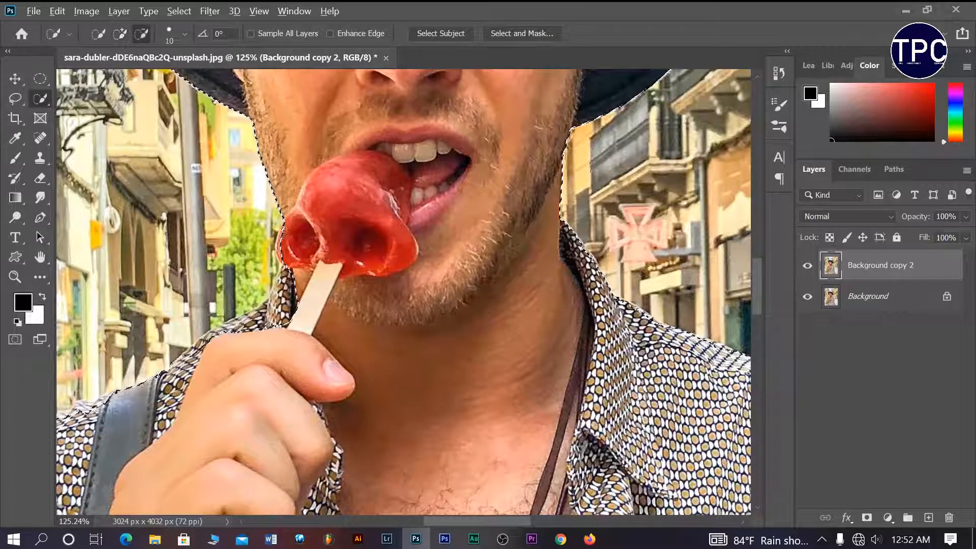
left_click_drag(285, 234, 299, 320)
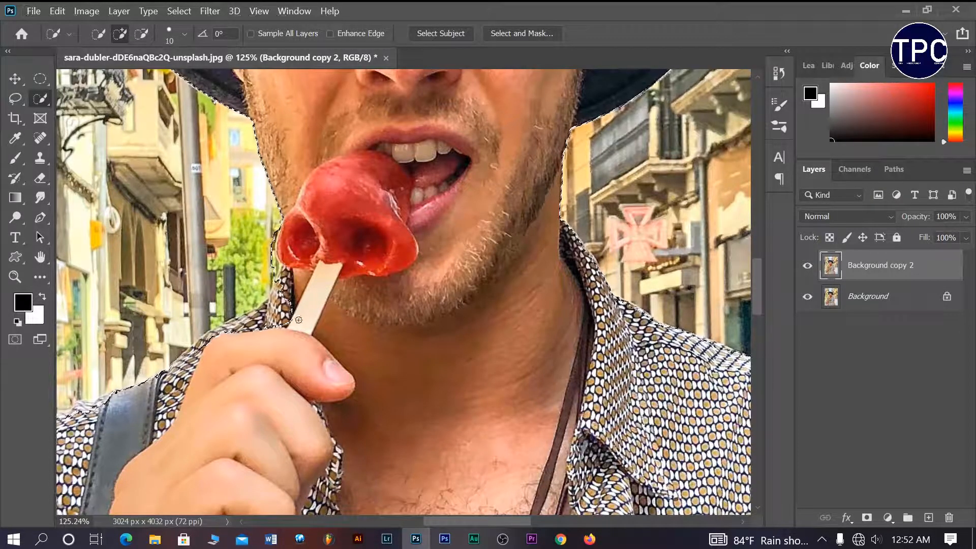
key("alt")
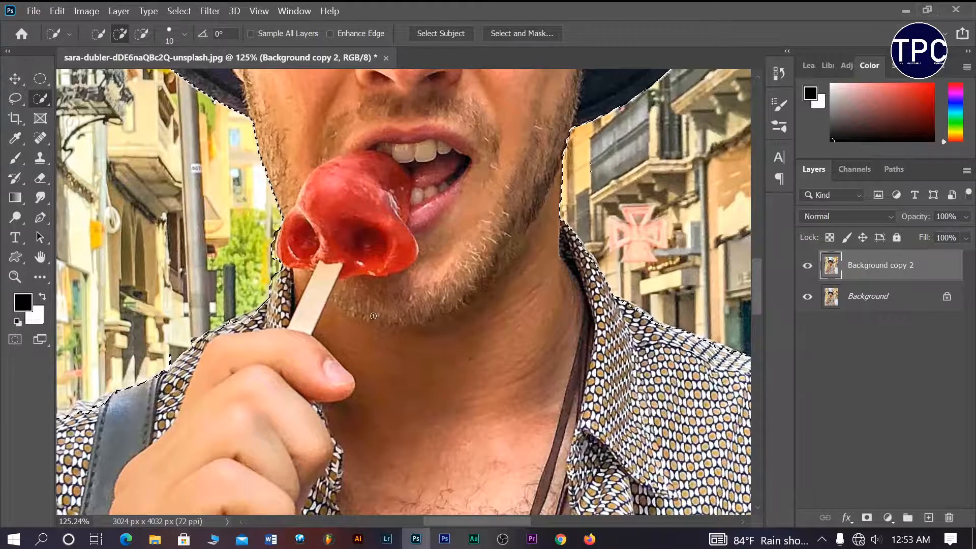
scroll(362, 304, "down", 2)
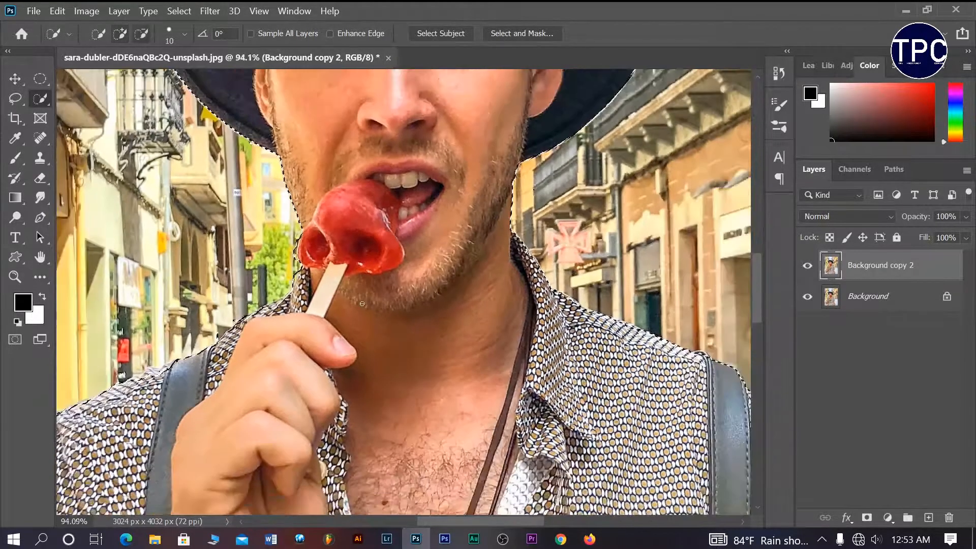
scroll(362, 304, "down", 4)
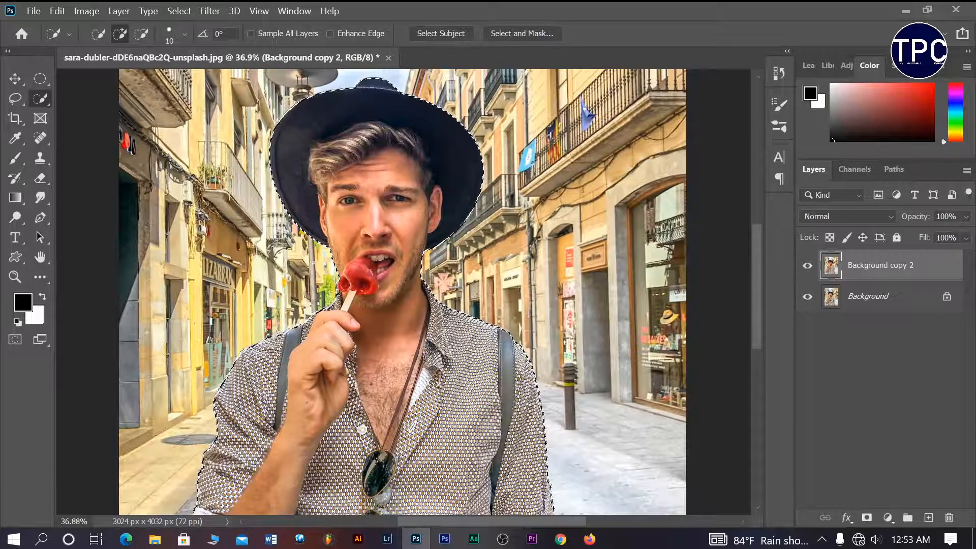
key("v")
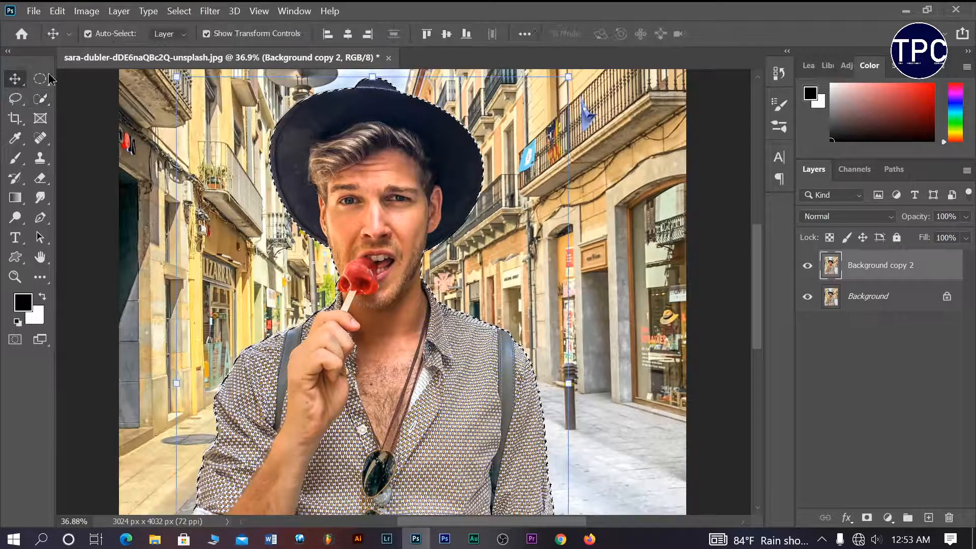
left_click(41, 99)
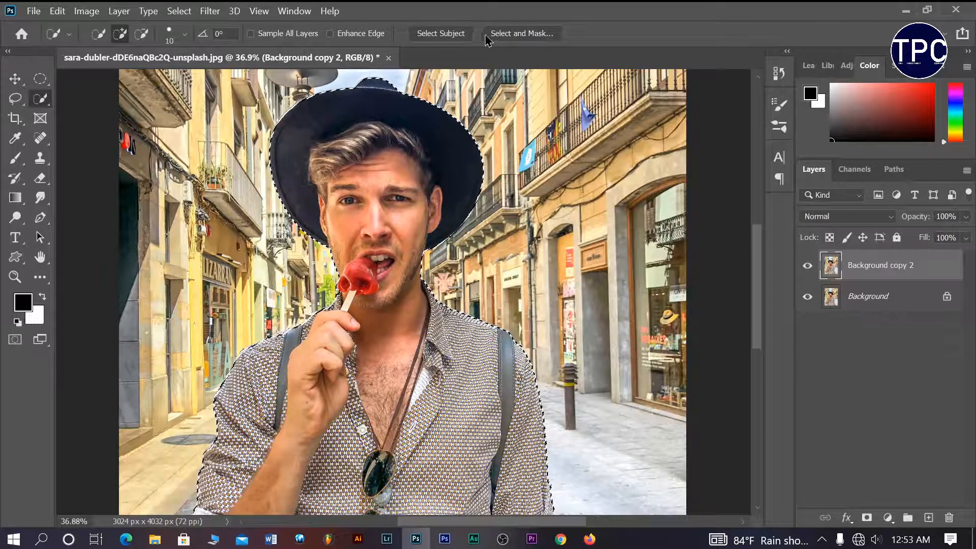
Output the selection from Select and Mask as a New Layer with Layer Mask.
left_click(518, 34)
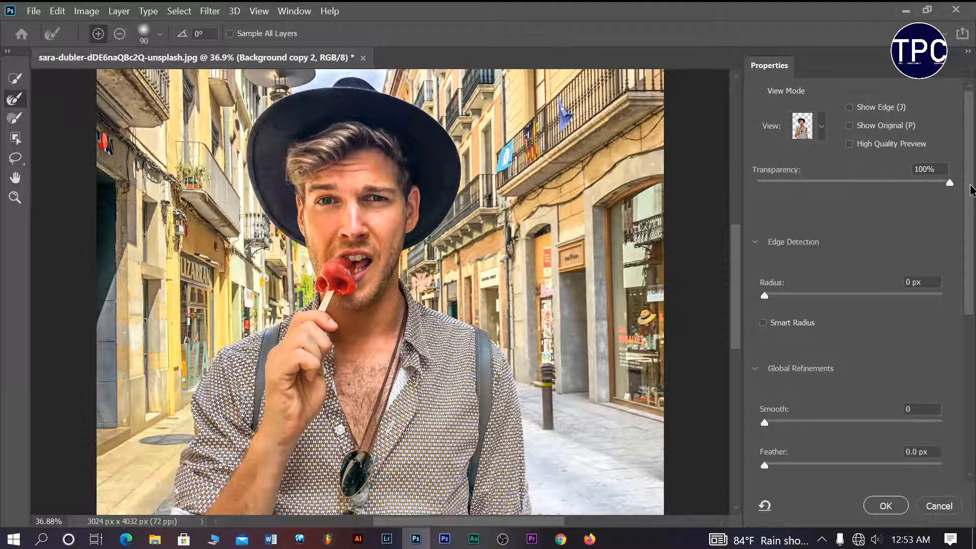
scroll(974, 216, "down", 2)
scroll(975, 216, "down", 5)
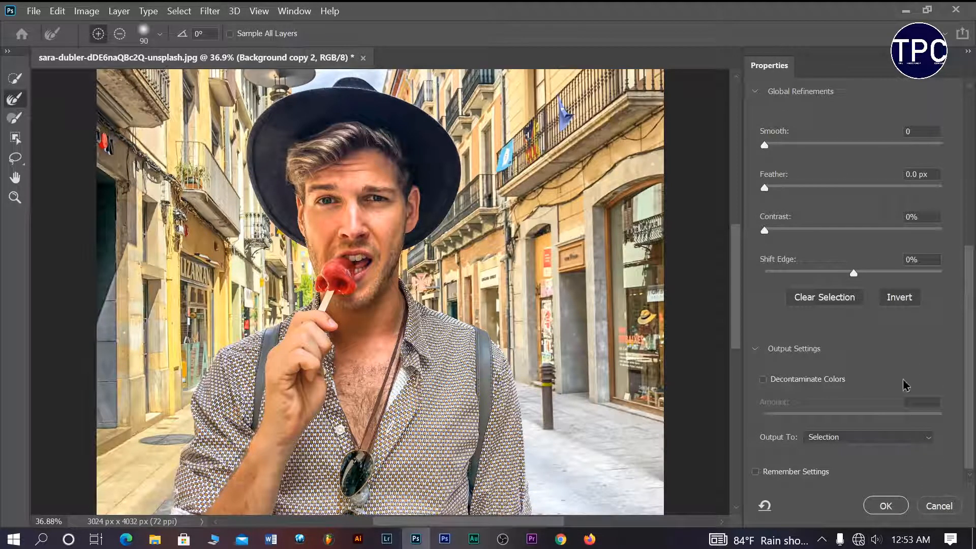
left_click(851, 440)
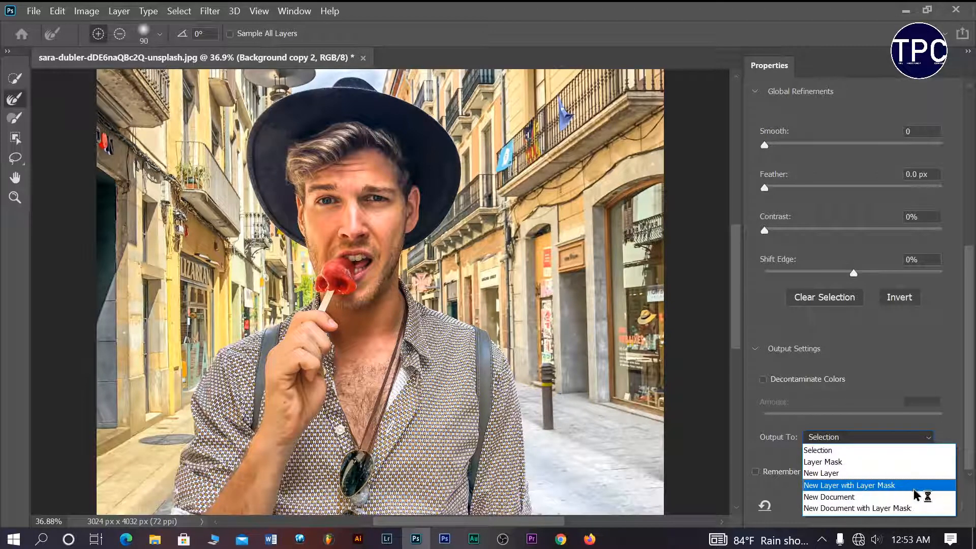
left_click(885, 486)
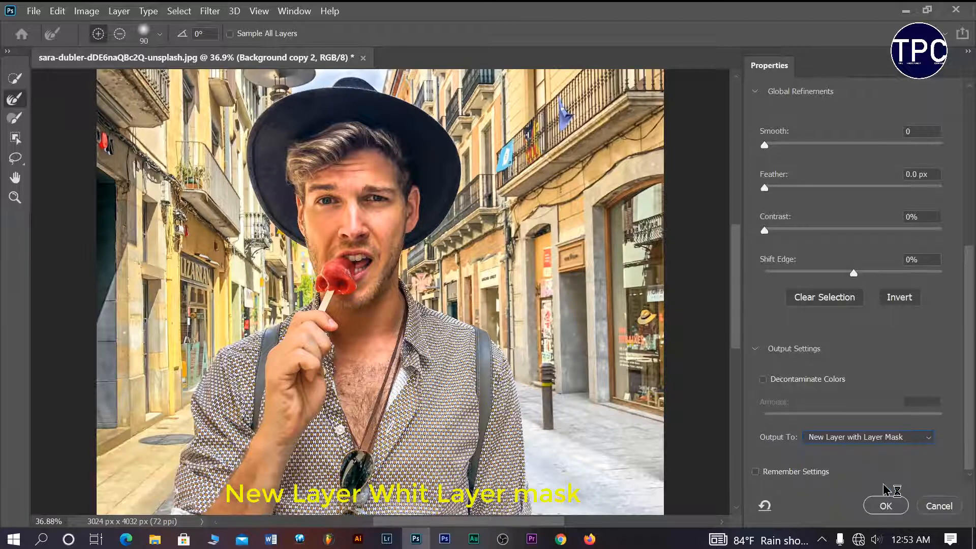
left_click(873, 510)
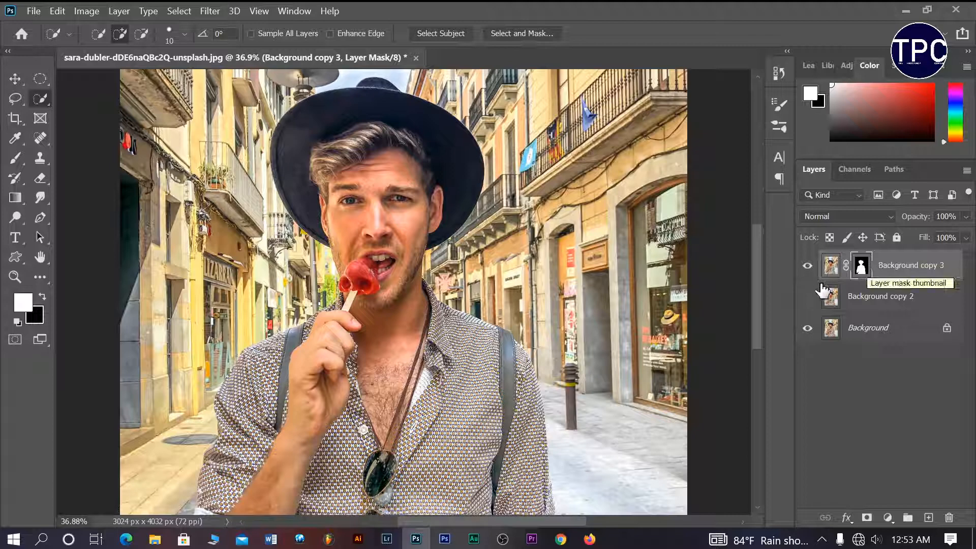
Draw a loose Lasso selection around the man on Background copy 2.
left_click(875, 304)
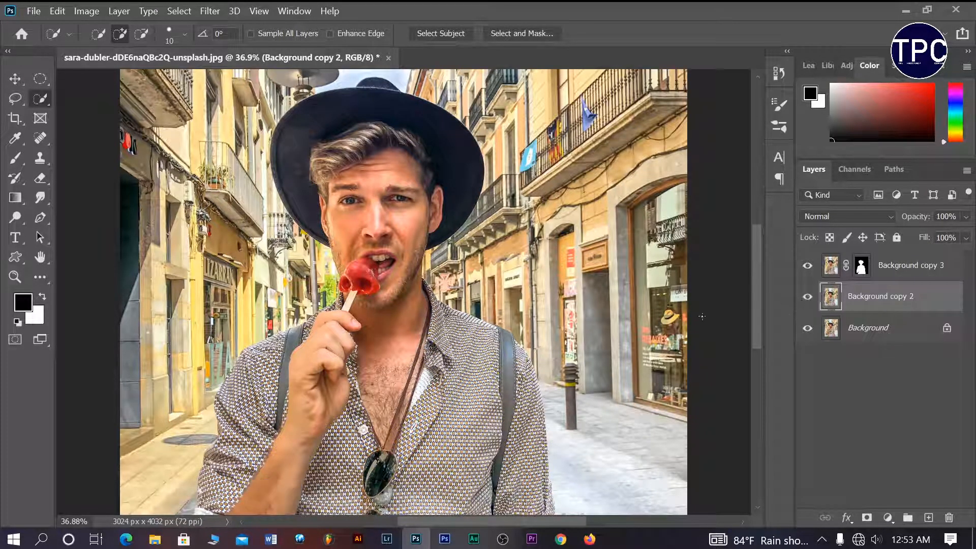
left_click(19, 105)
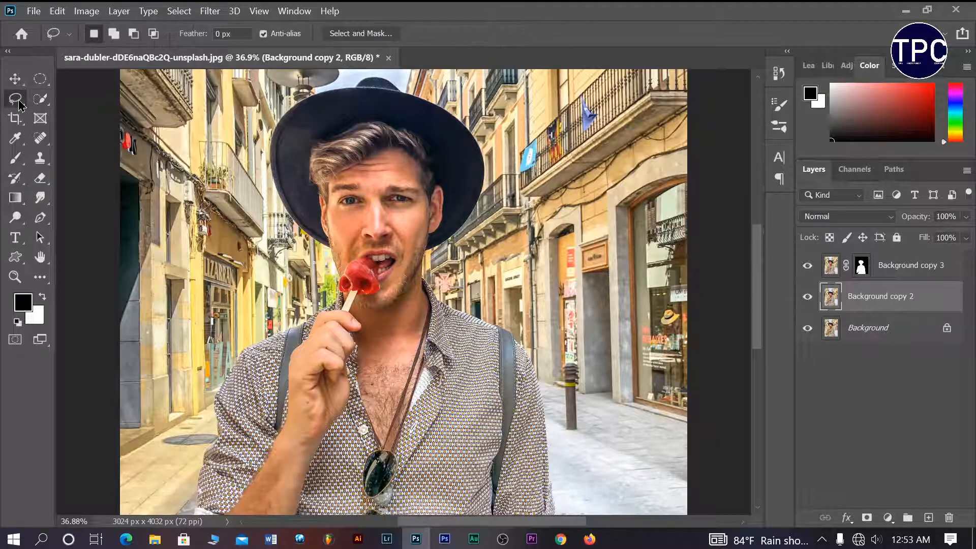
left_click(69, 105)
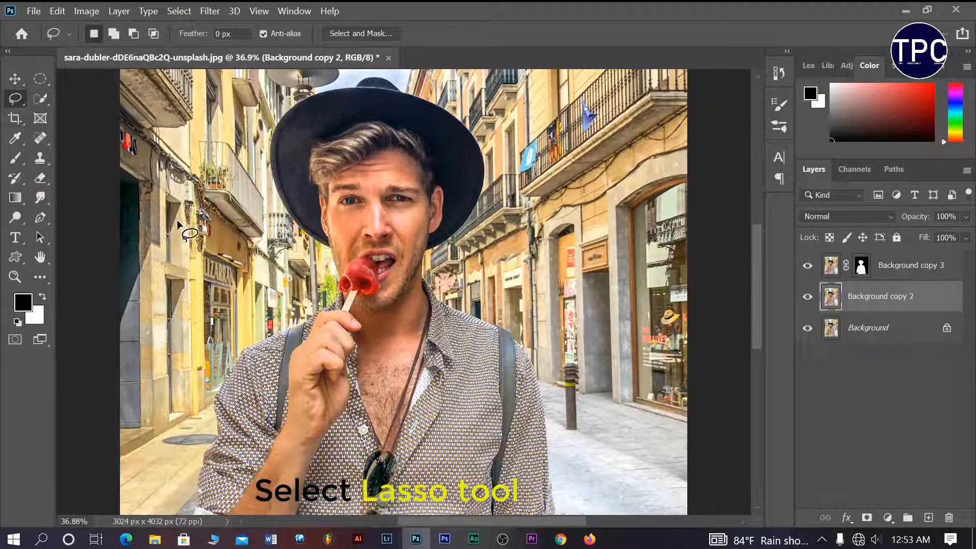
scroll(203, 285, "down", 3)
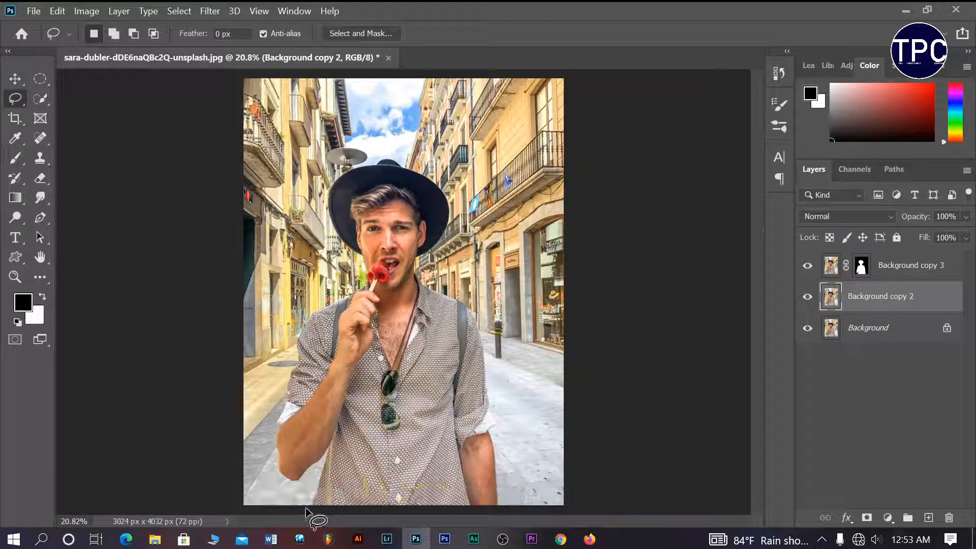
left_click_drag(314, 503, 300, 483)
mouse_move(283, 389)
left_mouse_down()
mouse_move(340, 274)
mouse_move(326, 183)
mouse_move(365, 162)
mouse_move(422, 162)
mouse_move(456, 209)
mouse_move(423, 274)
mouse_move(474, 303)
mouse_move(497, 362)
mouse_move(510, 498)
mouse_move(461, 518)
mouse_move(296, 527)
mouse_move(310, 507)
left_mouse_up()
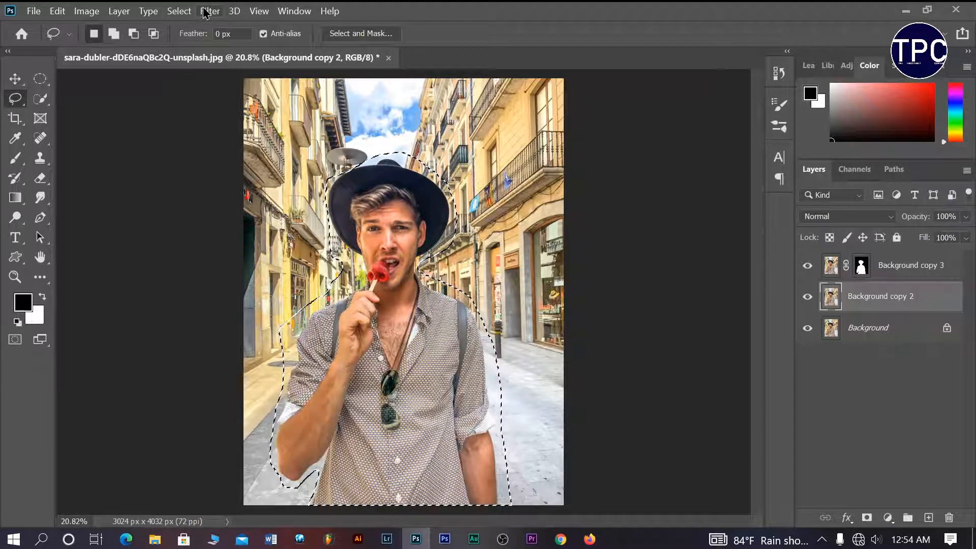
left_click(57, 12)
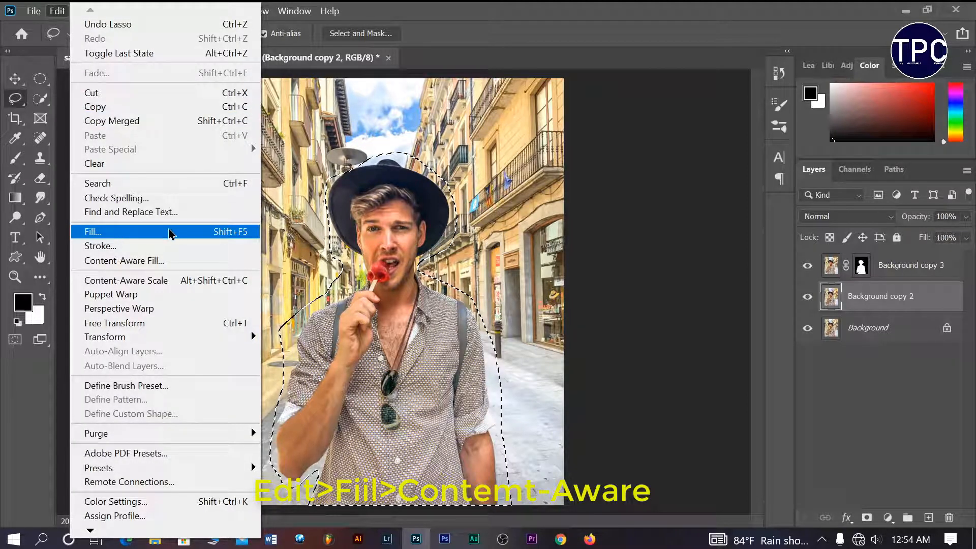
Fill the man's selection with Content-Aware contents, then deselect.
left_click(159, 232)
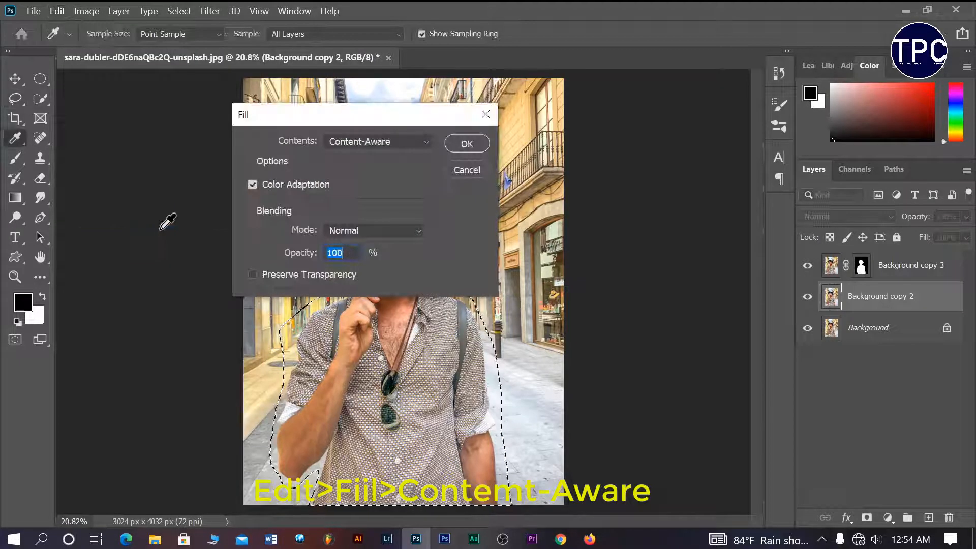
left_click(426, 142)
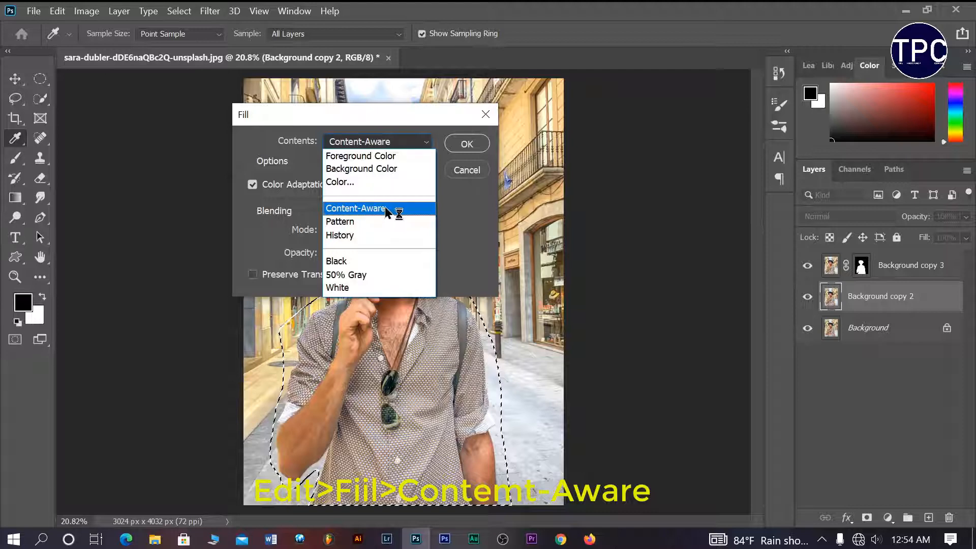
left_click(383, 208)
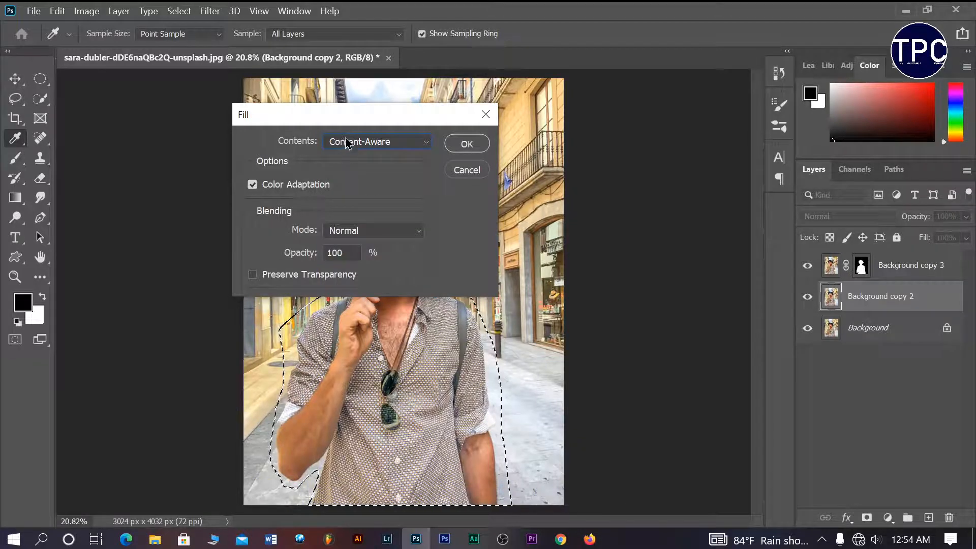
left_click(465, 144)
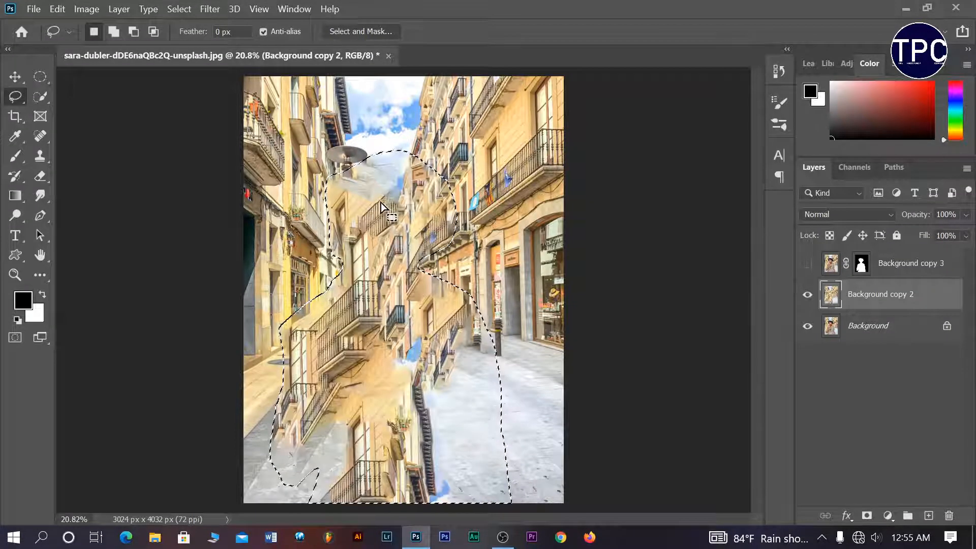
key("ctrl+d")
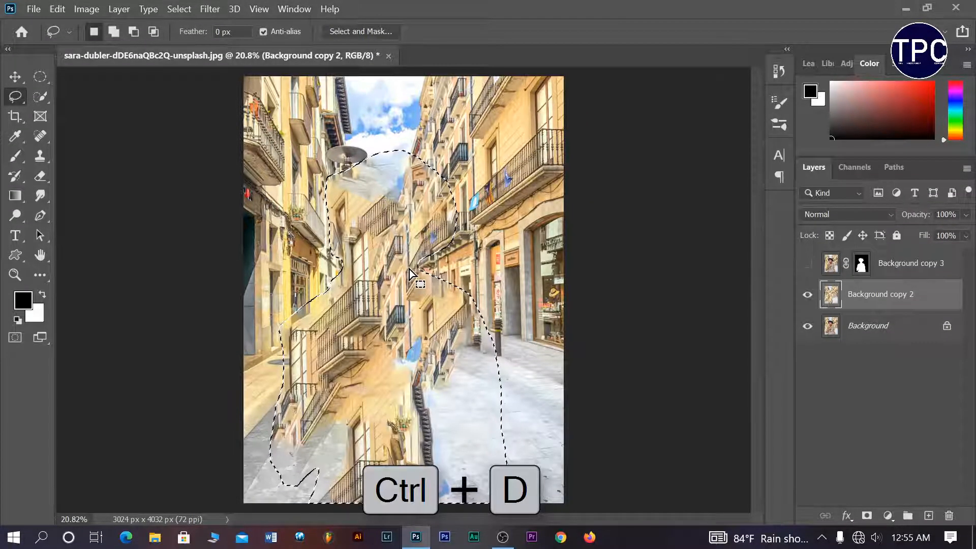
key("ctrl+d")
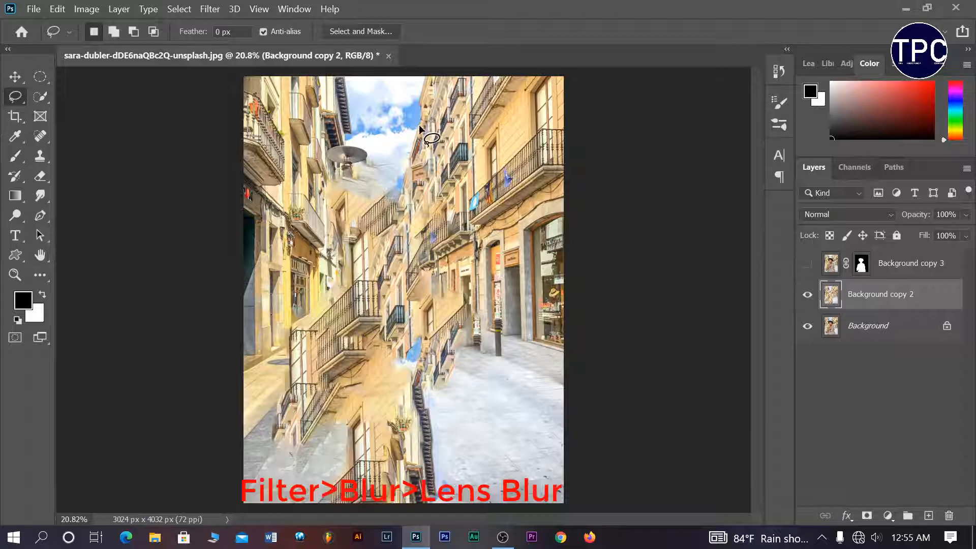
Apply Lens Blur with a Hexagon (6) iris and blur focal distance of about 134.
left_click(209, 10)
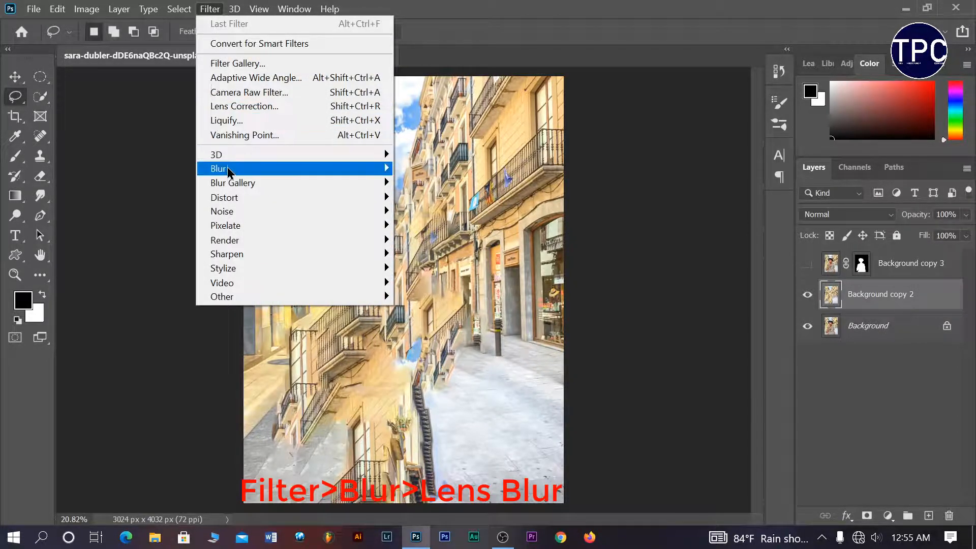
mouse_move(230, 173)
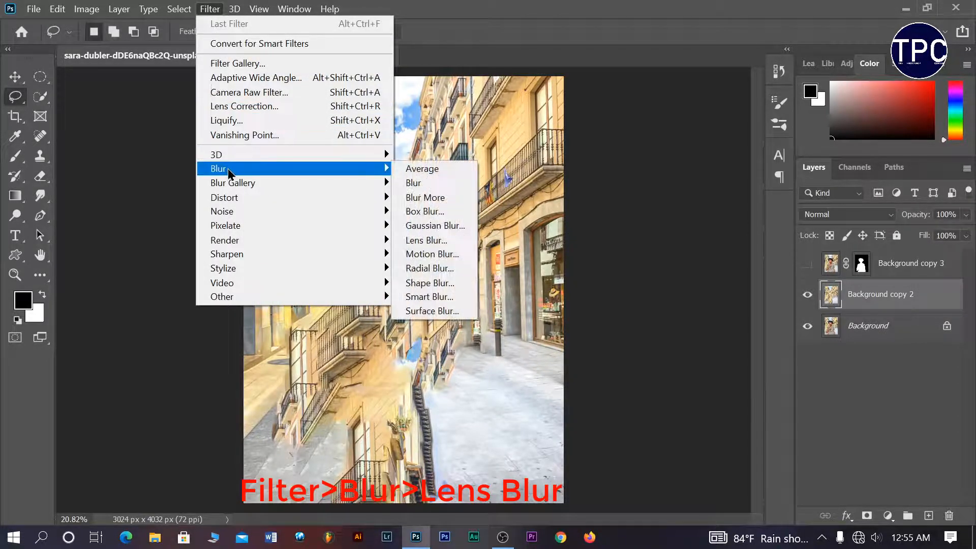
left_click(428, 243)
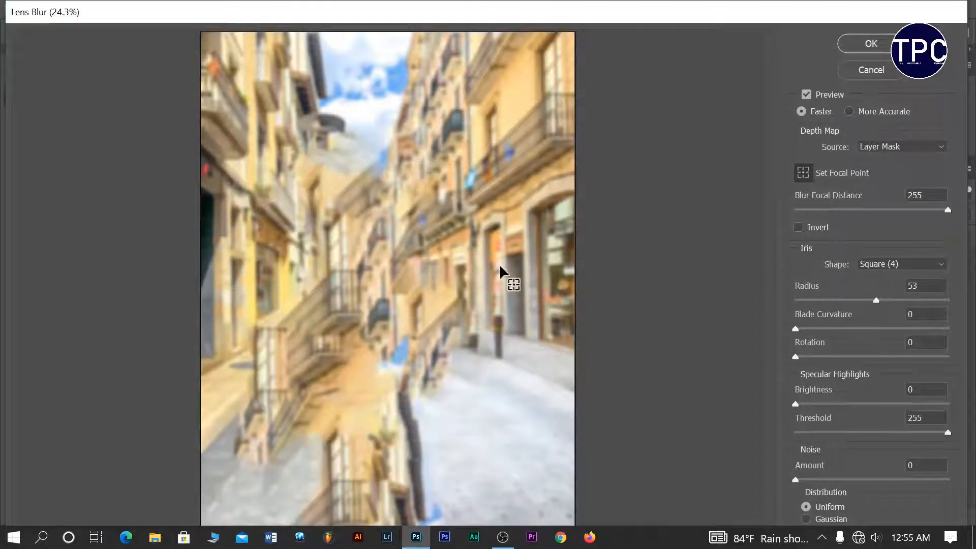
left_click(947, 209)
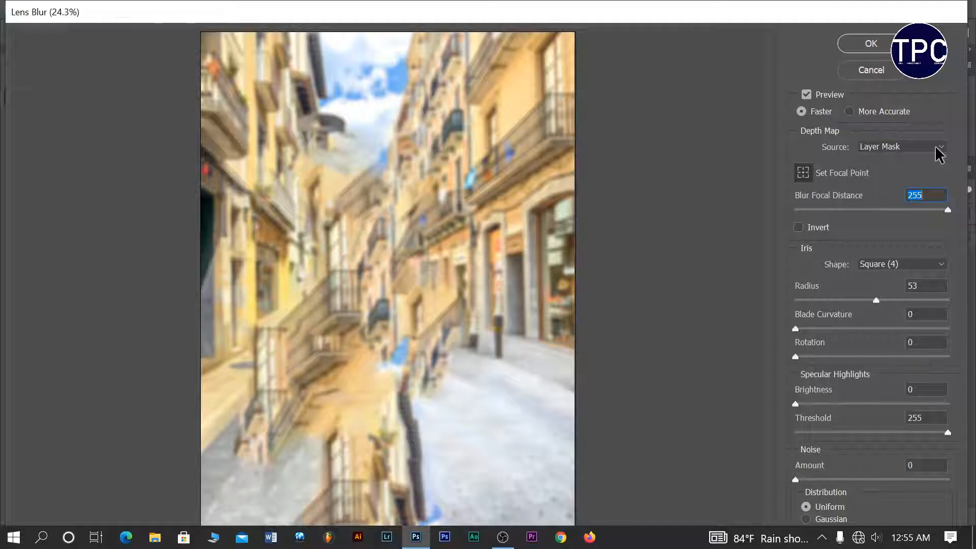
left_click(939, 264)
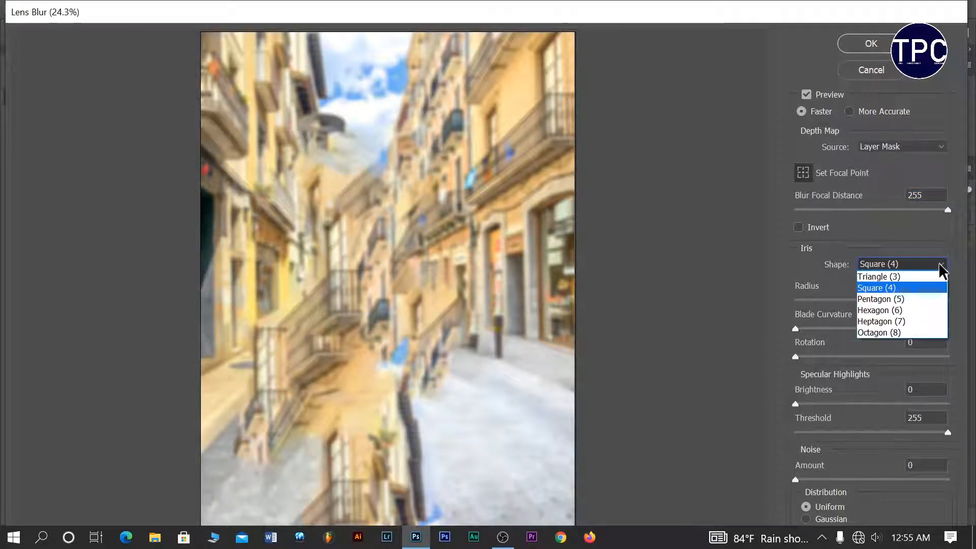
left_click(894, 311)
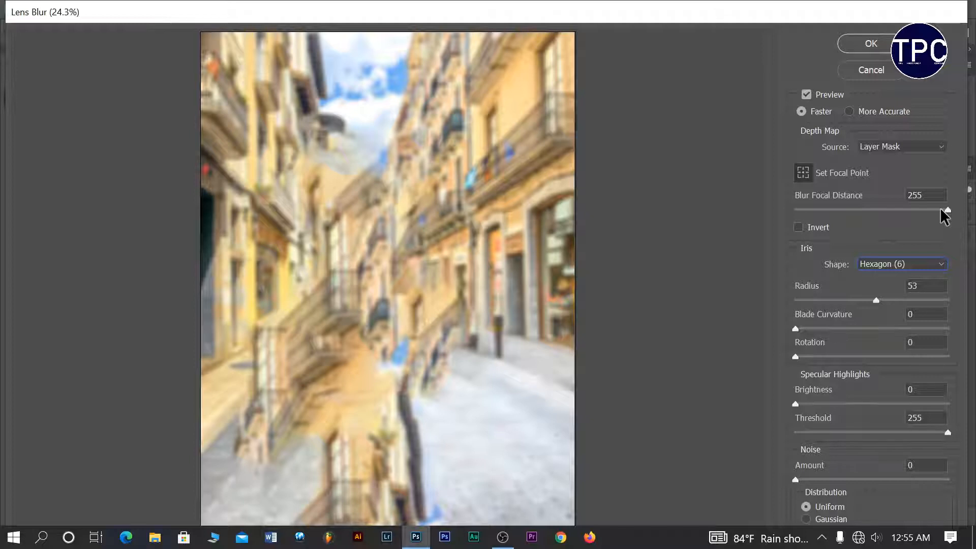
left_click_drag(941, 210, 874, 211)
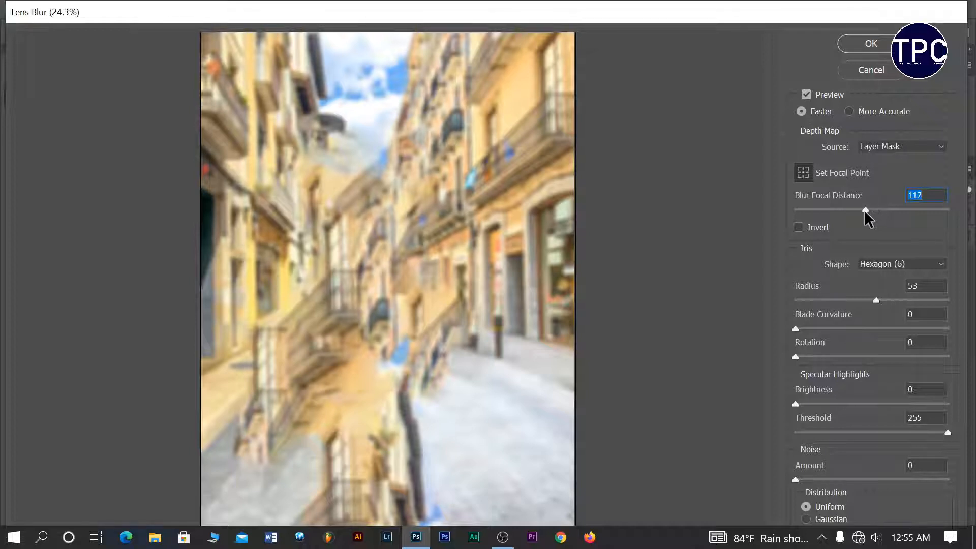
left_click_drag(865, 212, 846, 211)
left_click(866, 211)
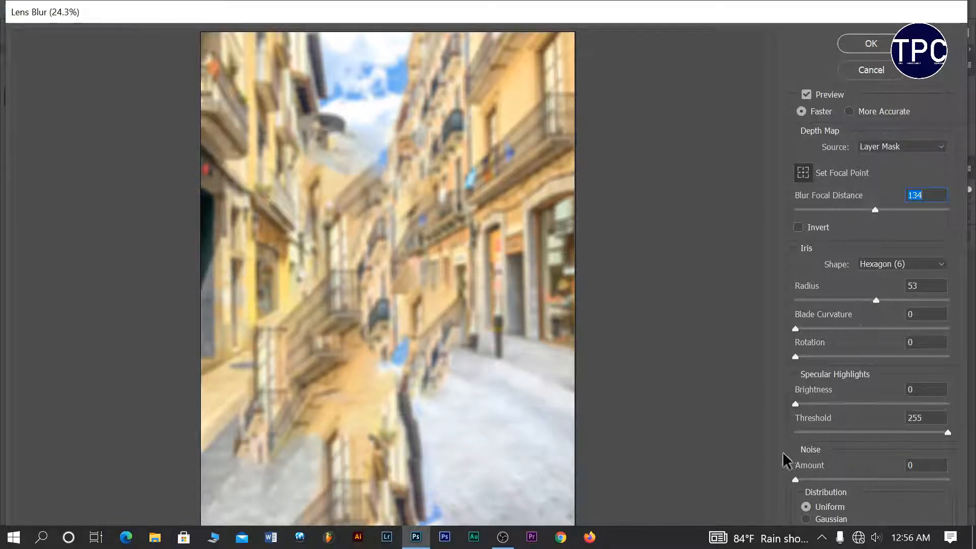
left_click(871, 46)
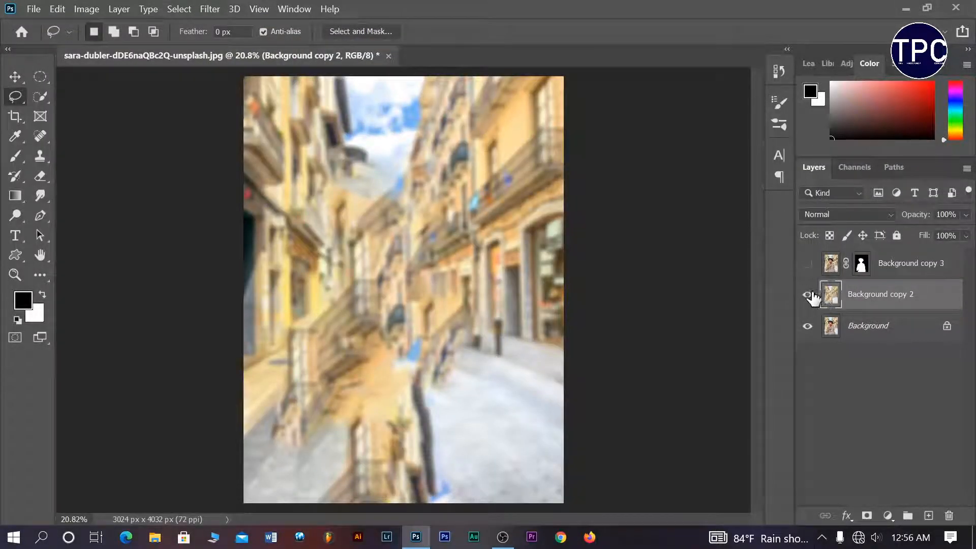
Show and select Background copy 3, then add an empty Layer 1 above it.
left_click(808, 264)
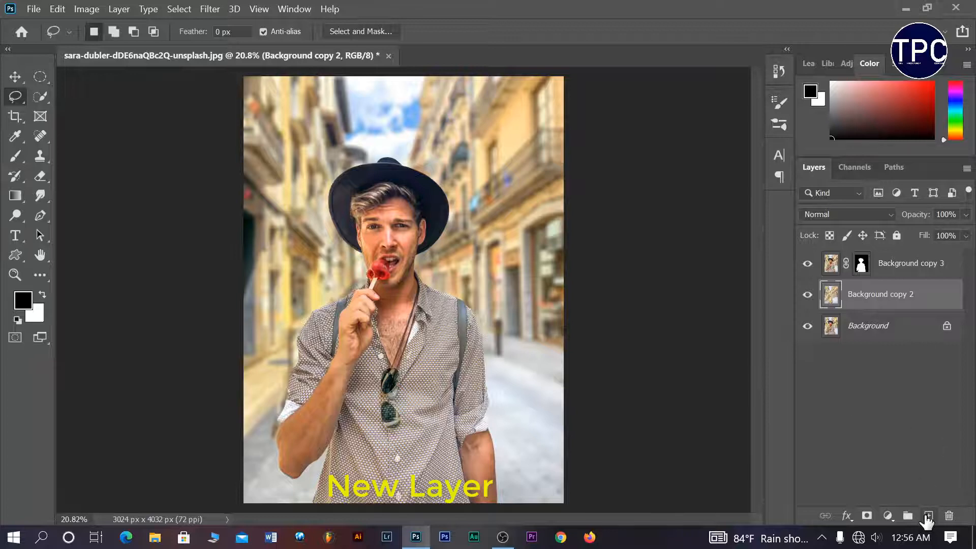
left_click(891, 270)
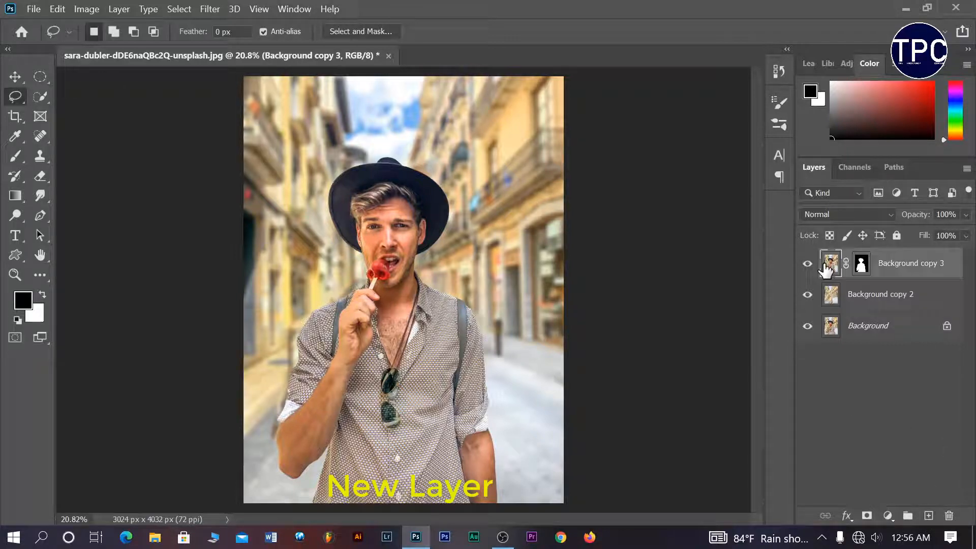
left_click(927, 515)
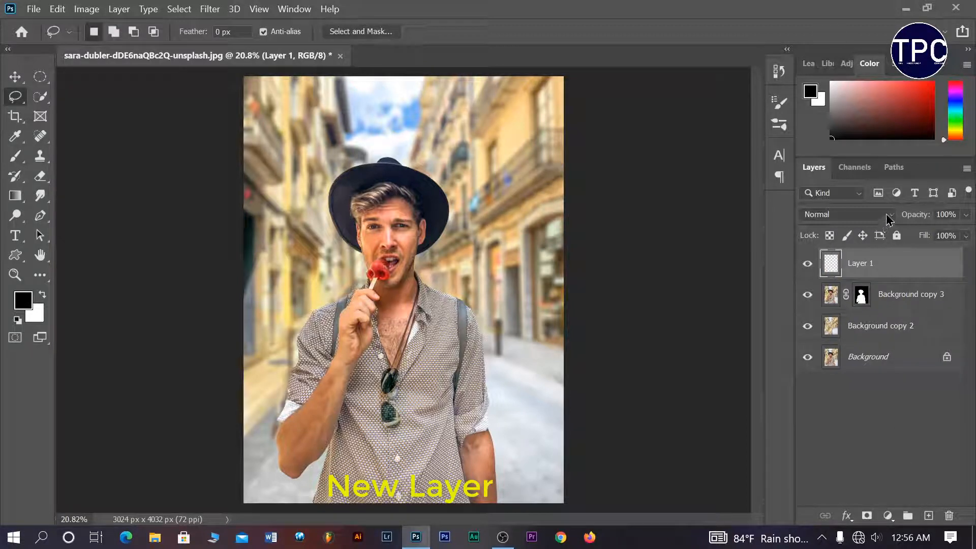
left_click(888, 215)
left_click(889, 512)
left_click(888, 516)
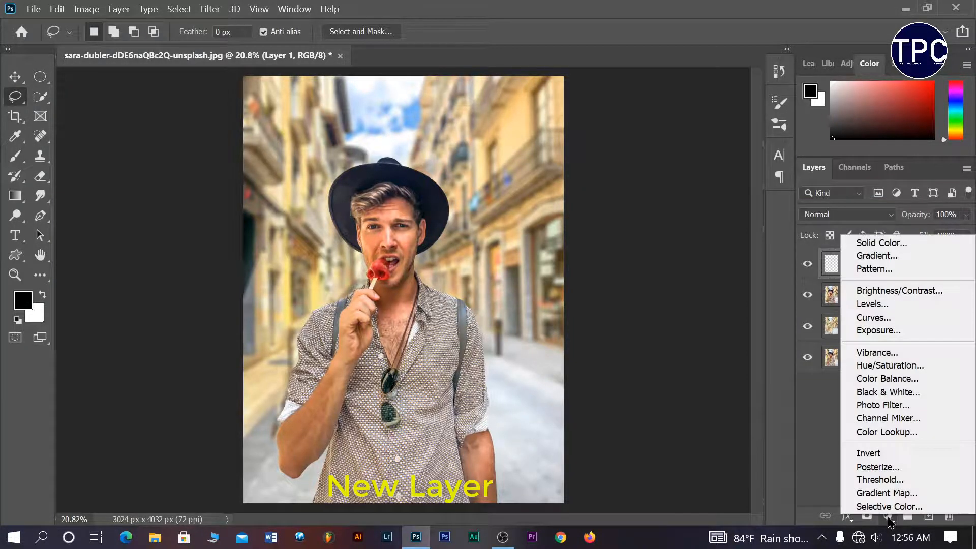
Add a Color Lookup adjustment using the 3Strip.look 3DLUT file.
left_click(896, 437)
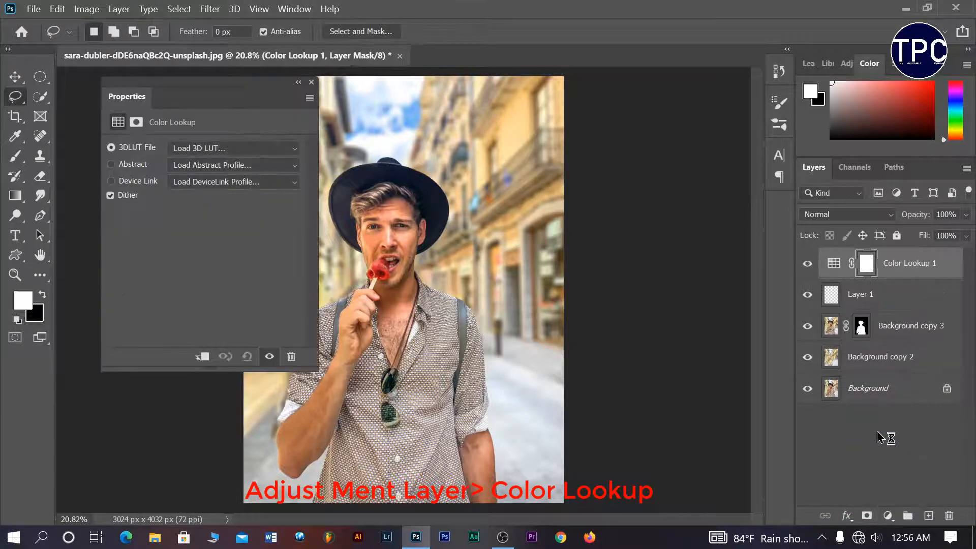
left_click(281, 155)
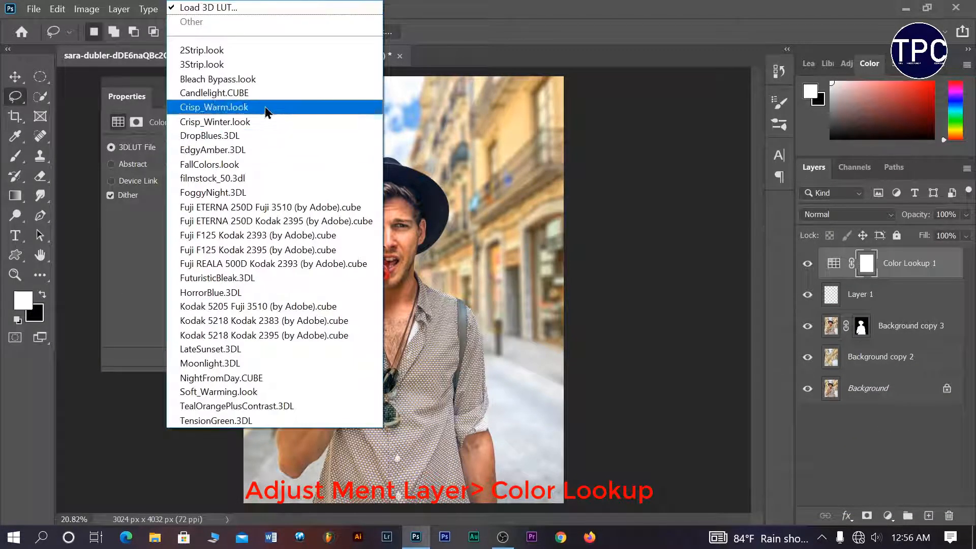
left_click(253, 65)
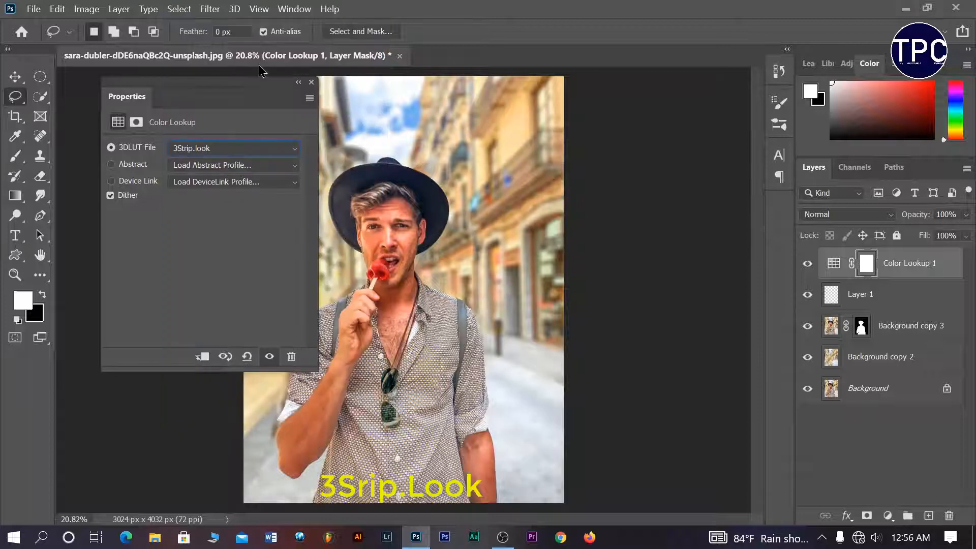
left_click(312, 83)
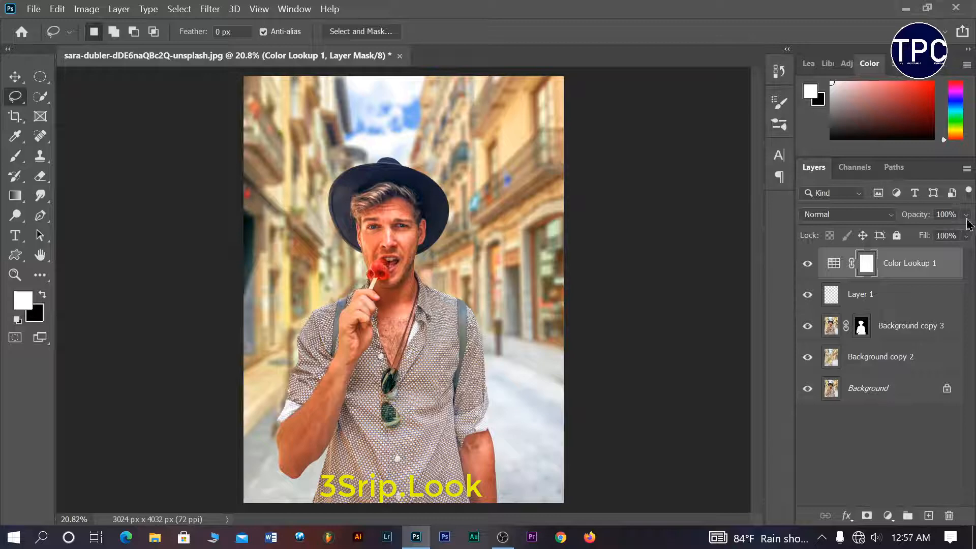
left_click(892, 218)
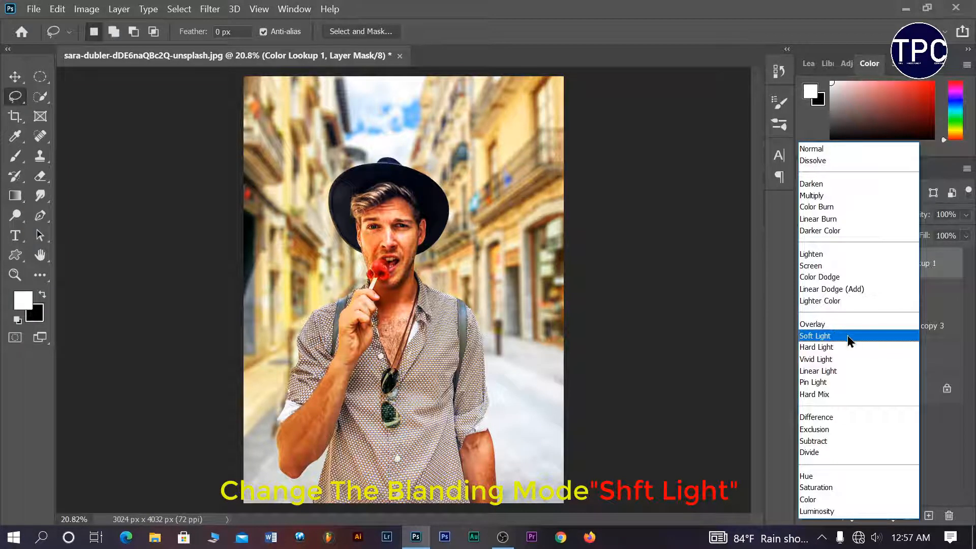
Set Color Lookup 1 to Soft Light blend mode at 21% opacity.
left_click(846, 335)
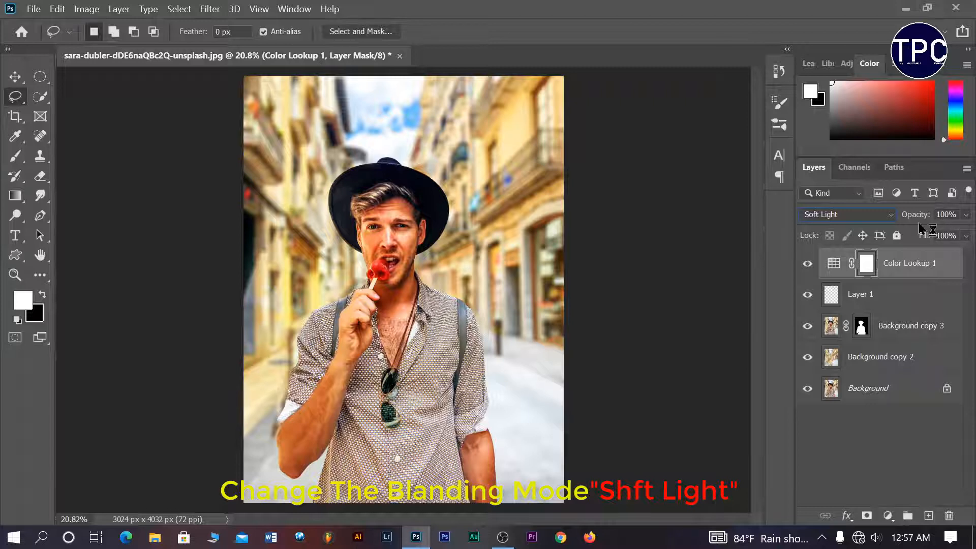
left_click(966, 214)
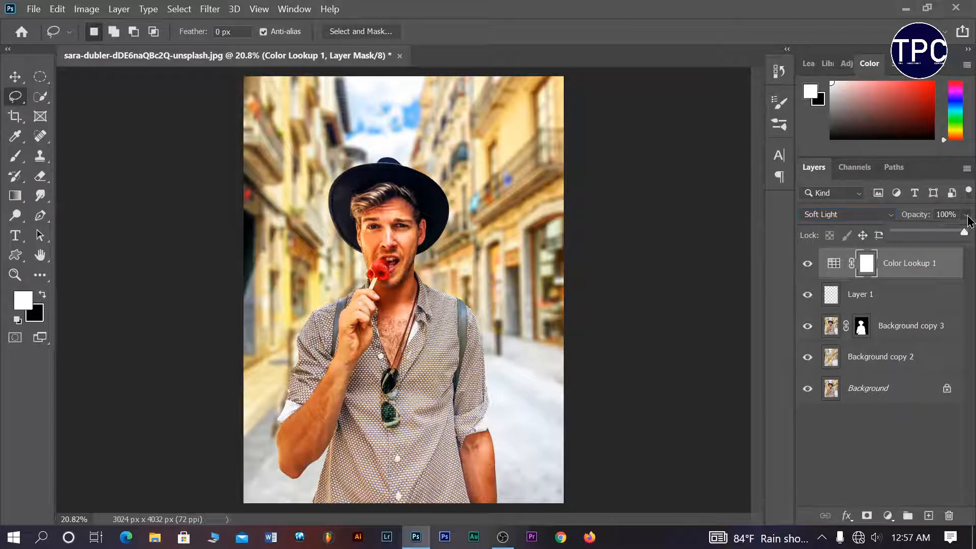
left_click(920, 232)
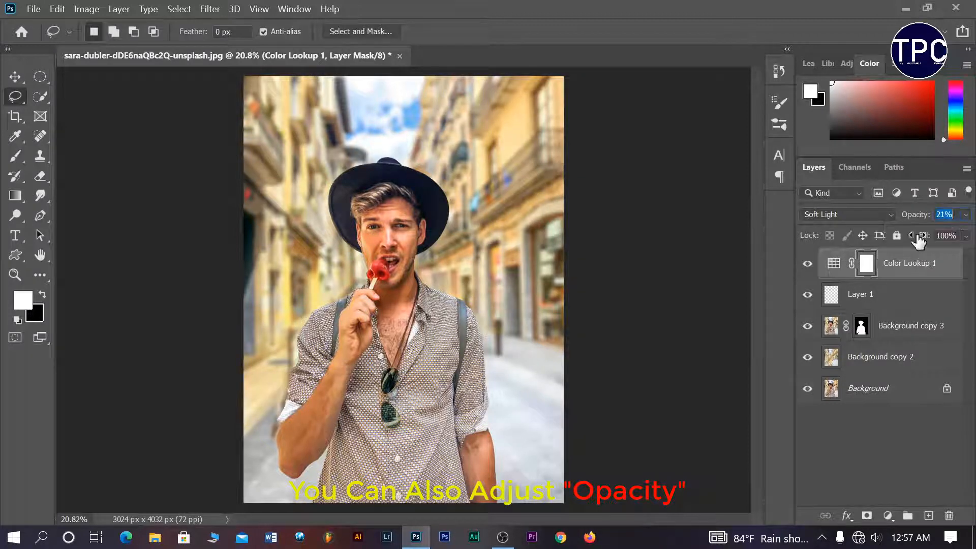
Toggle Color Lookup 1's visibility to compare before and after, leaving it on.
left_click(808, 264)
left_click(809, 265)
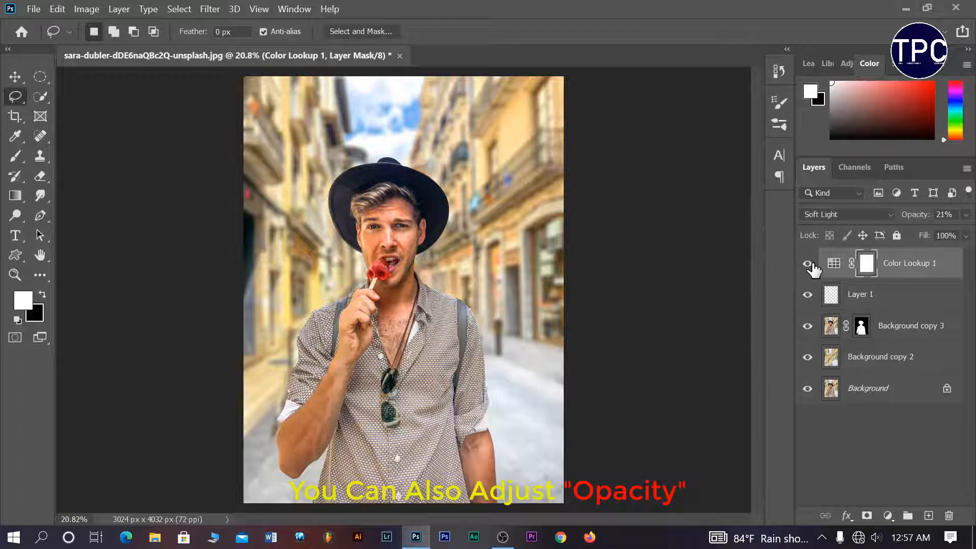
left_click(808, 264)
left_click(808, 264)
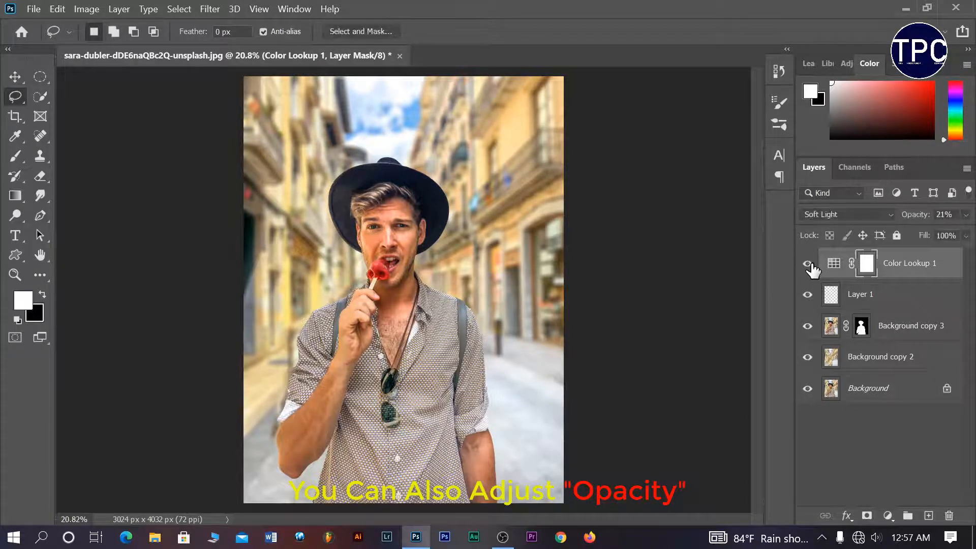